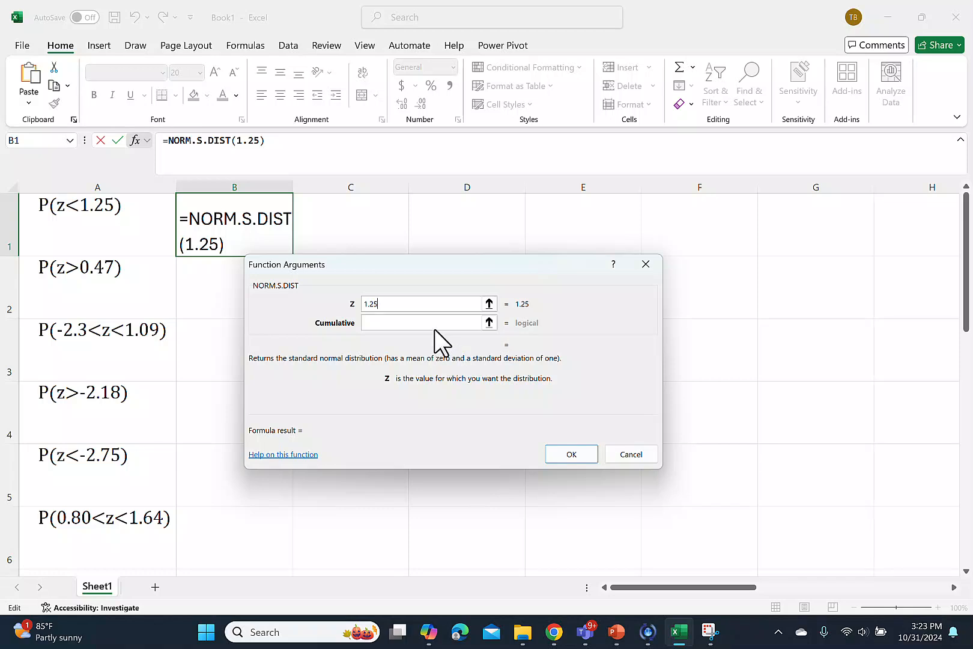
Set the Cumulative argument of the NORM.S.DIST function in B1 to True and confirm the formula.
key("Tab")
type("True")
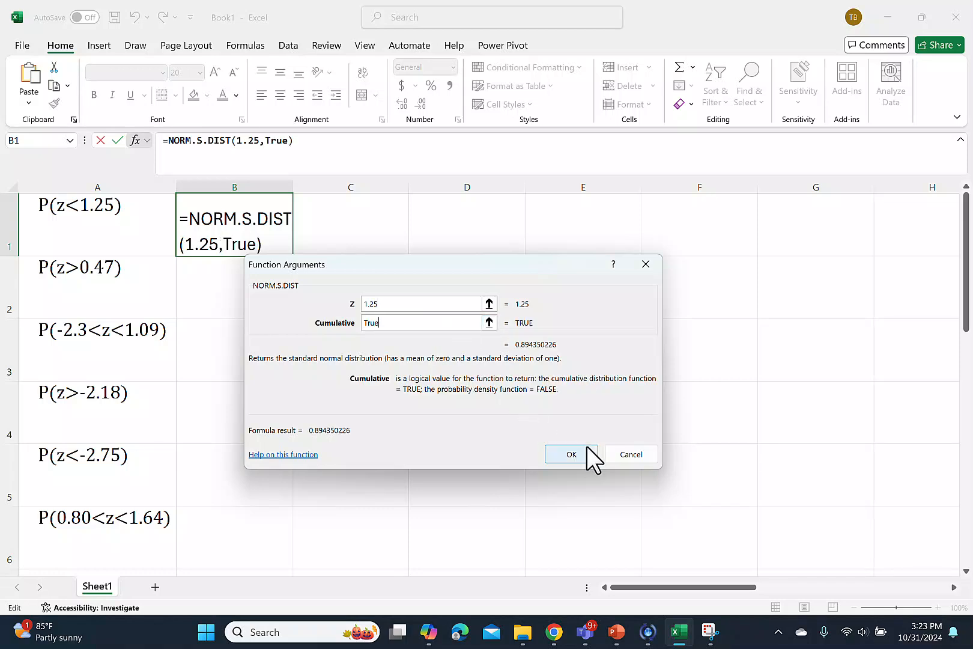
left_click(572, 454)
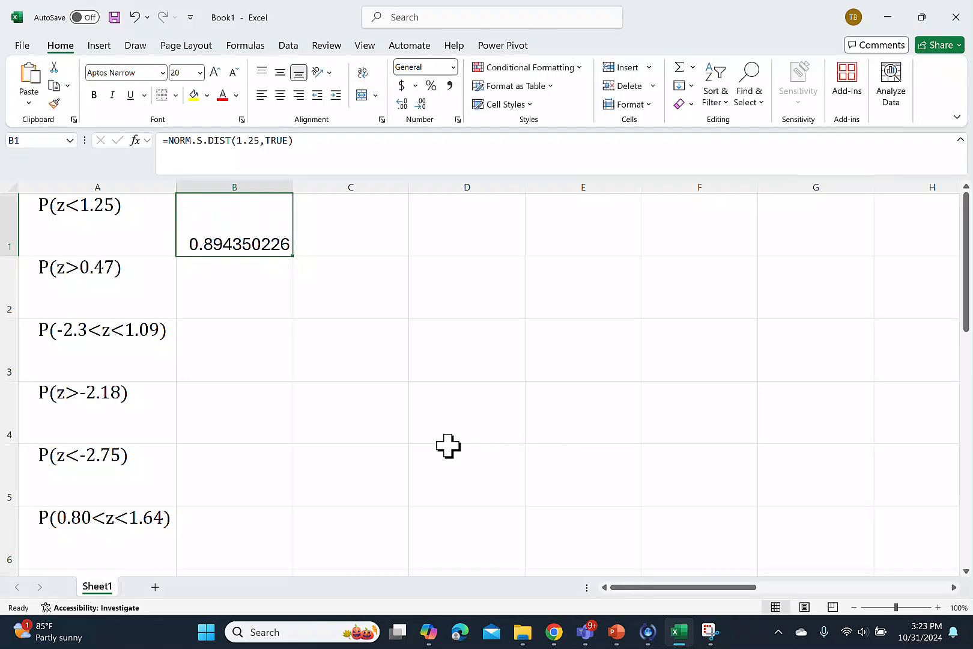
Calculate P(z>0.47) in cell B2 with the formula =1-NORM.S.DIST(0.47,true).
double_click(211, 302)
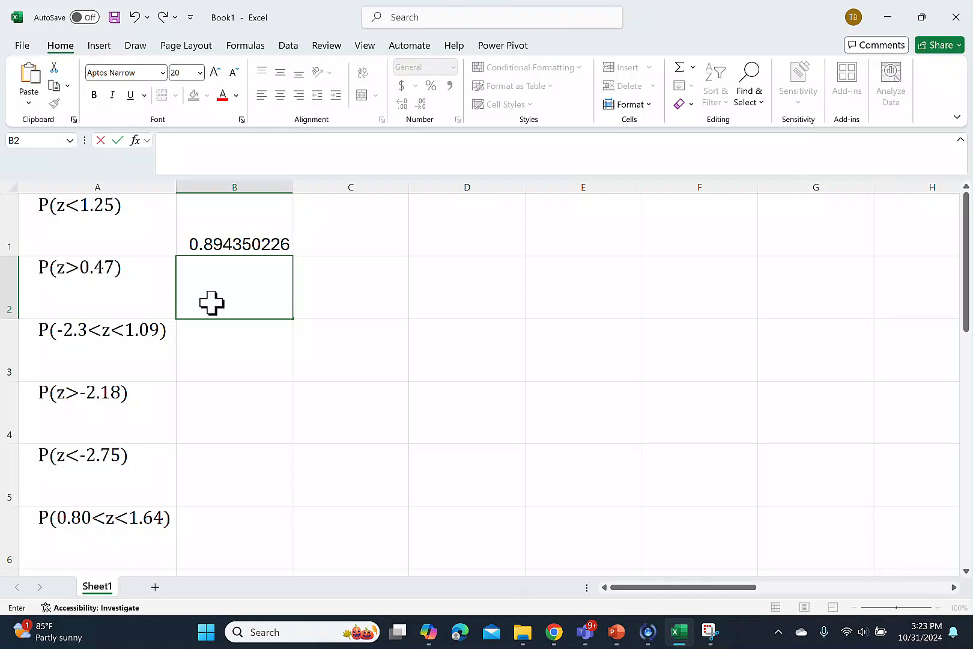
type("=")
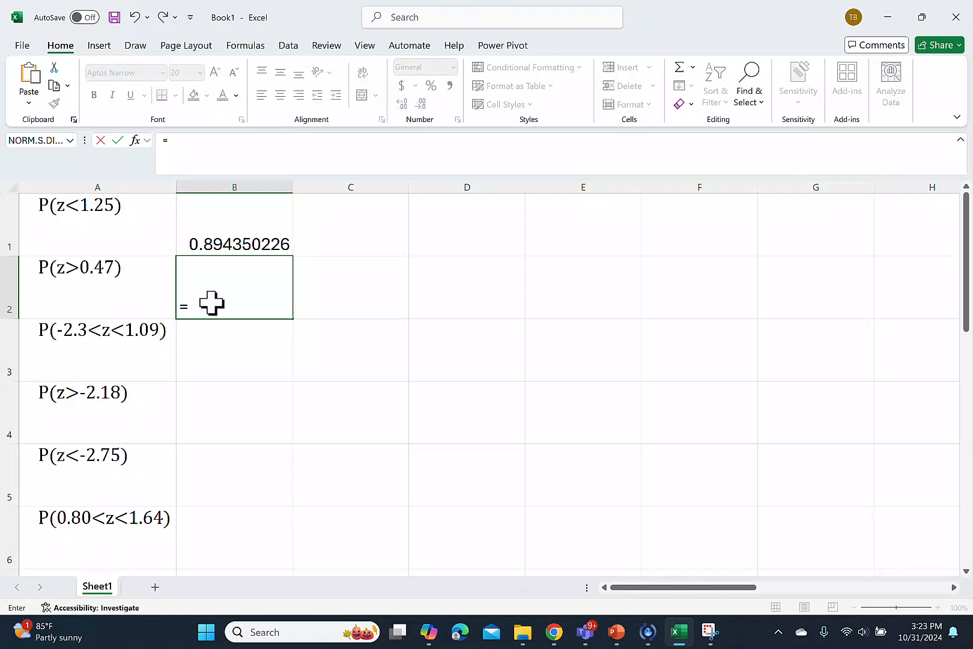
type("norm")
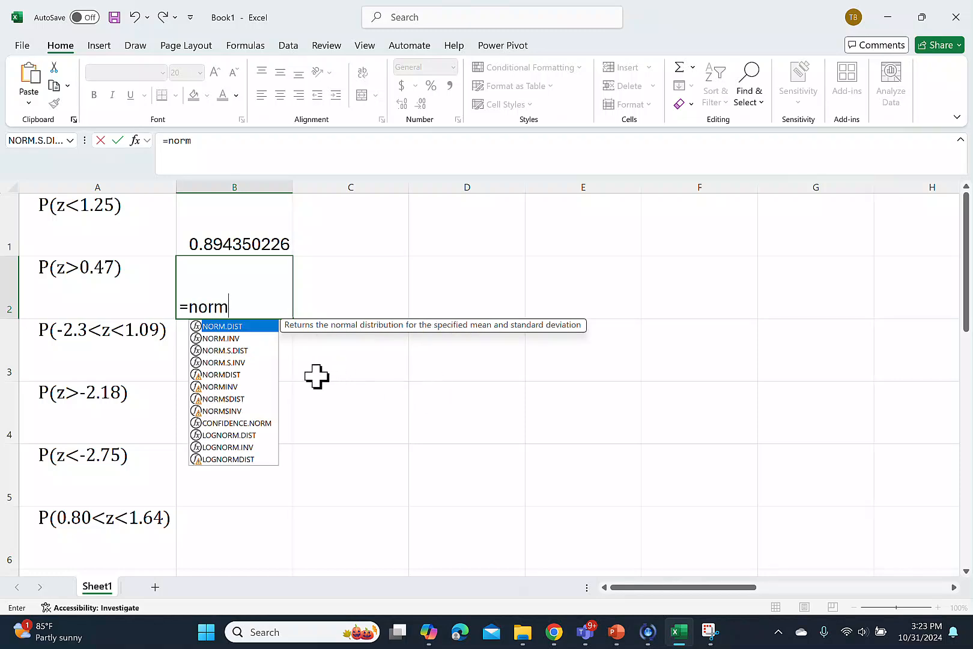
left_click(227, 350)
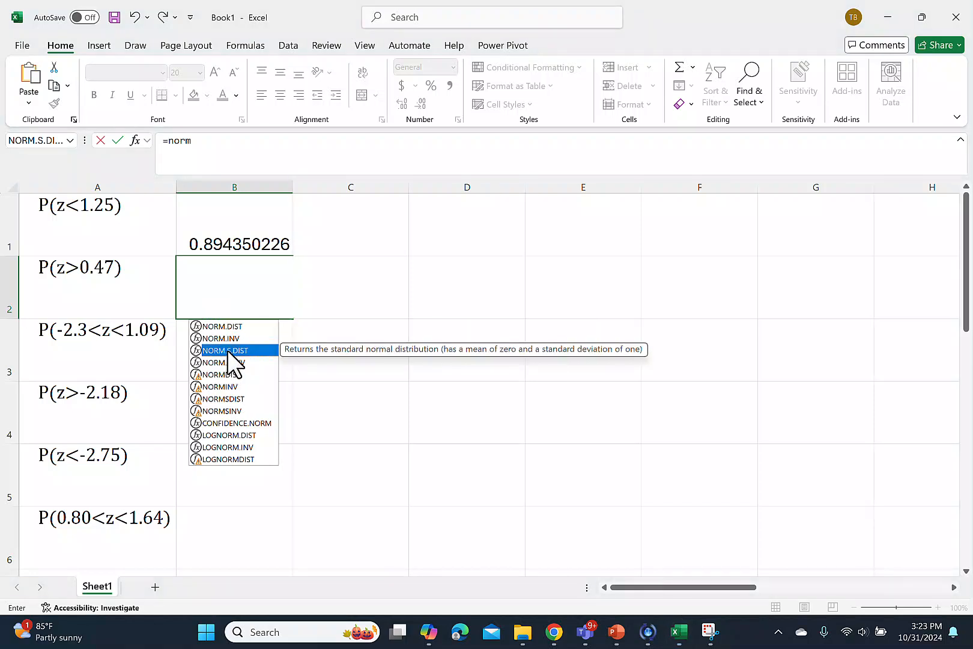
double_click(228, 350)
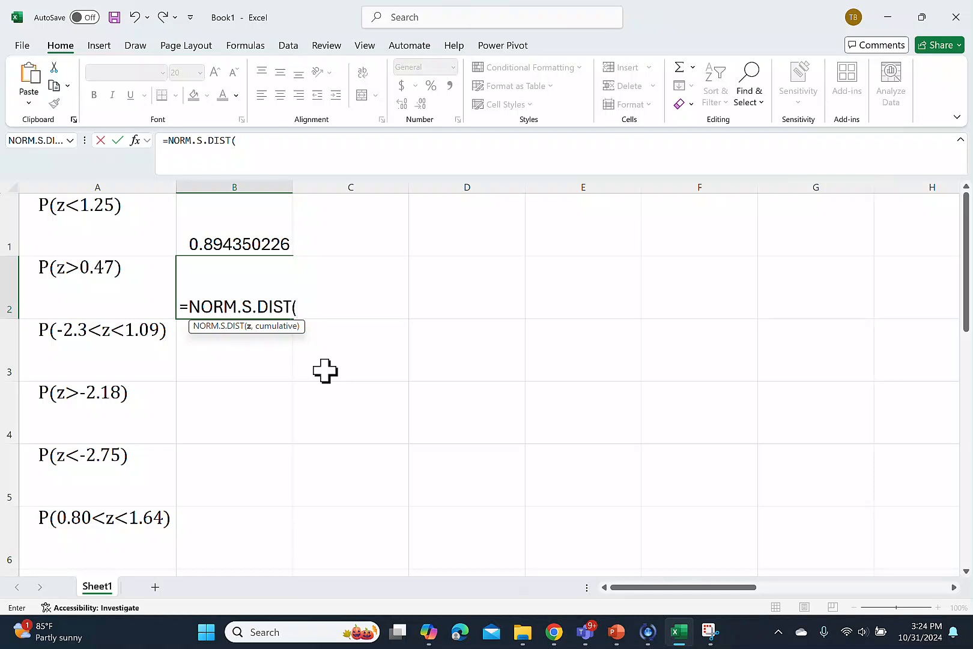
type("0.47,")
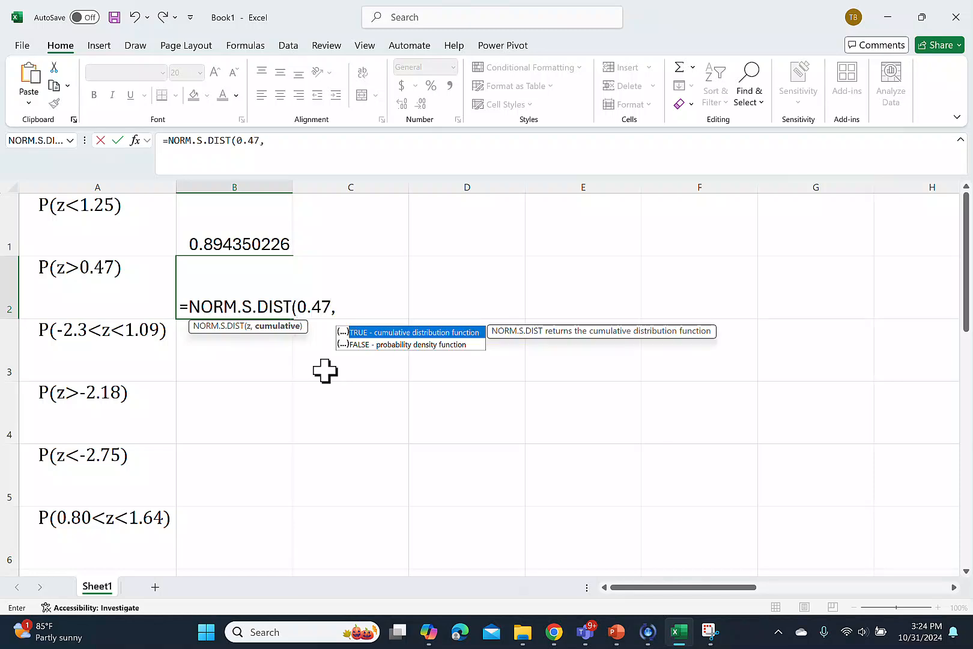
type("true)")
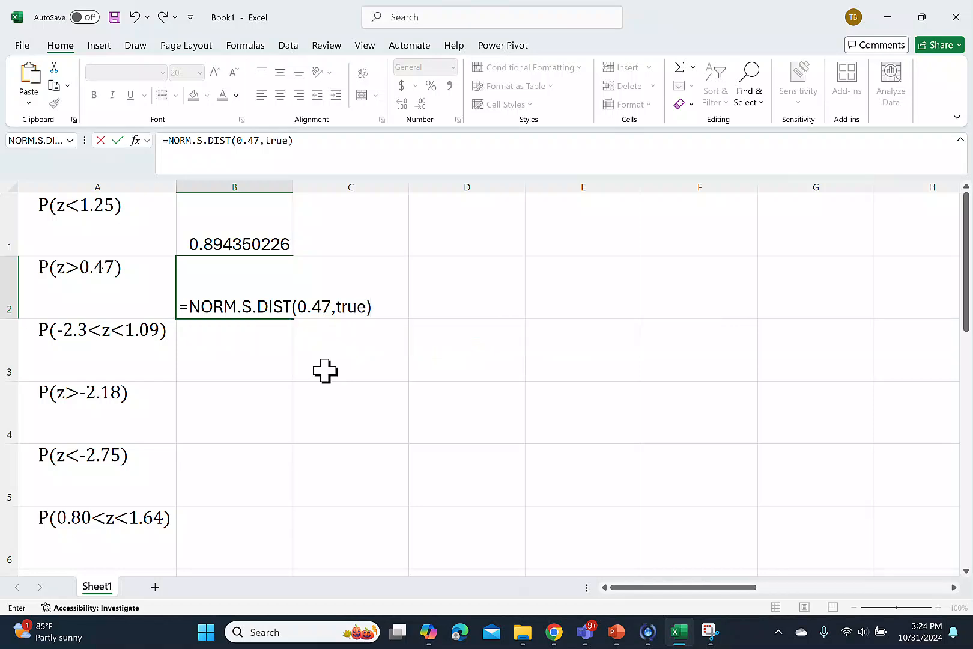
left_click(190, 306)
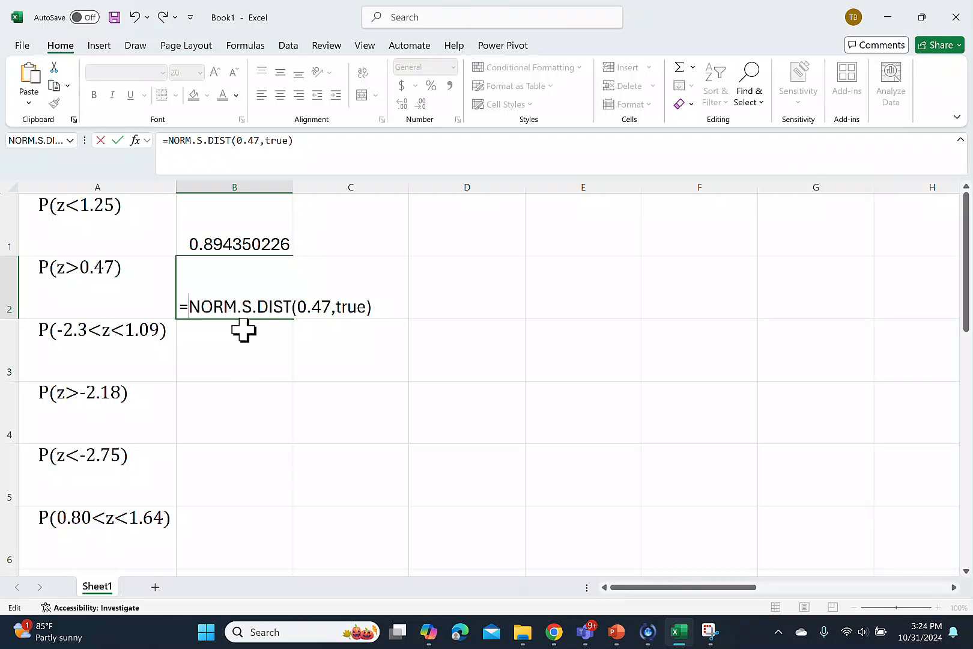
type("1-")
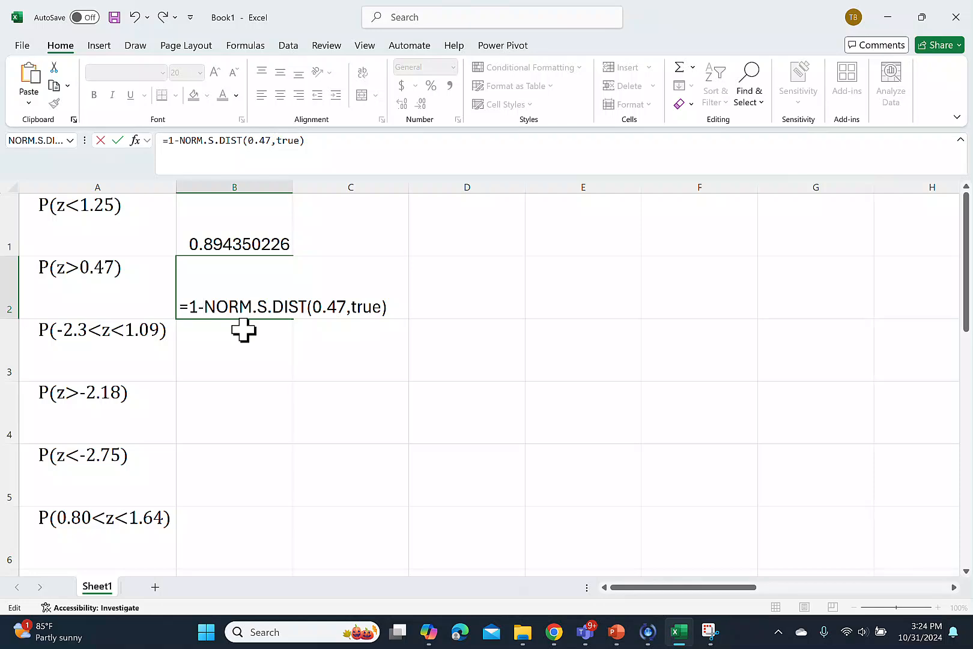
key("Return")
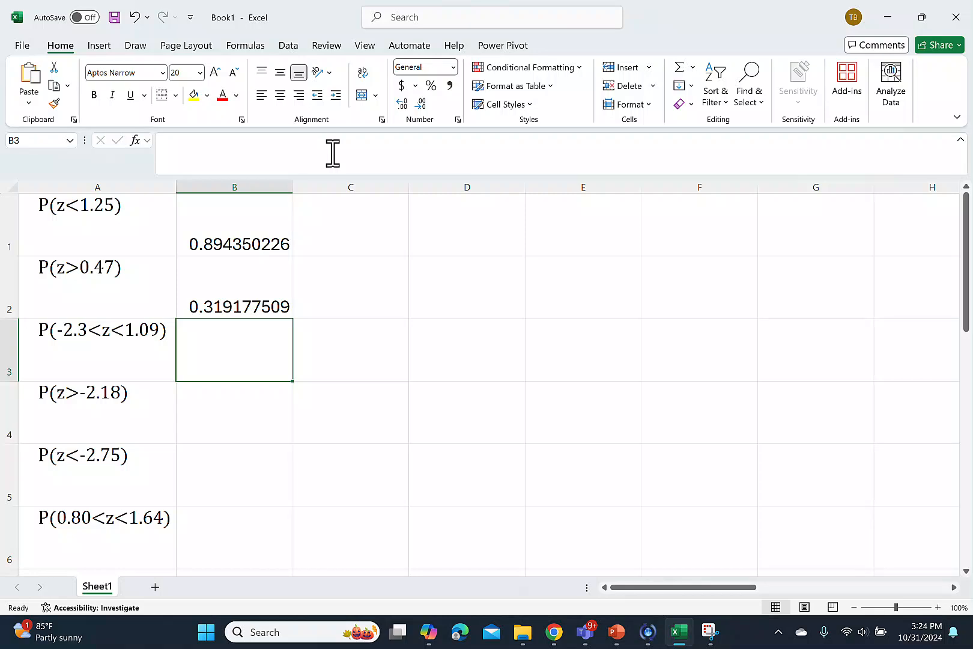
Calculate P(-2.3<z<1.09) in cell B3 with the formula =NORM.S.DIST(1.09,true)-NORM.S.DIST(-2.3,true).
type("=no")
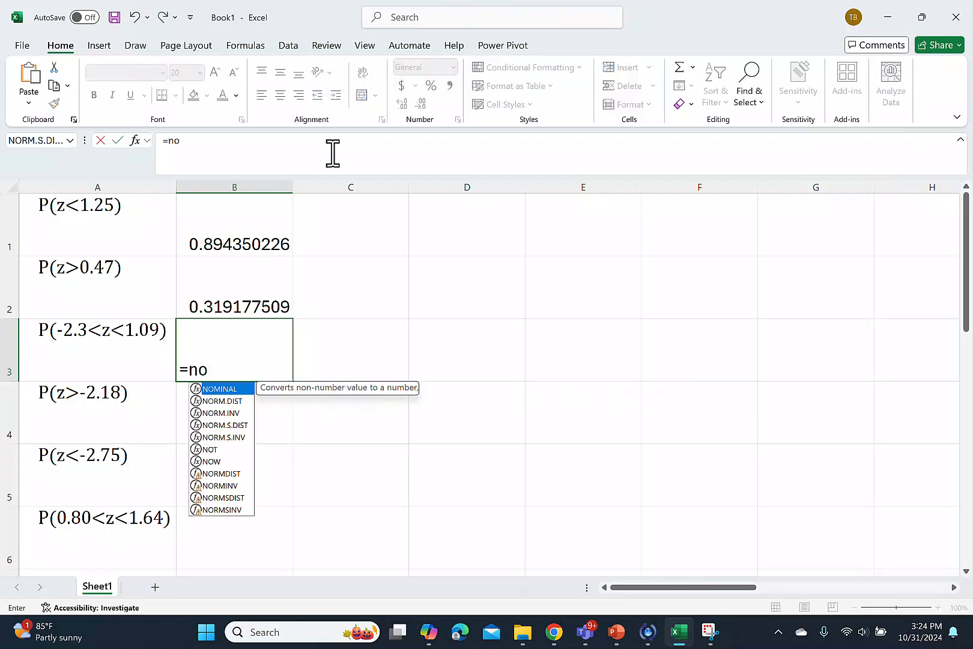
type("rm")
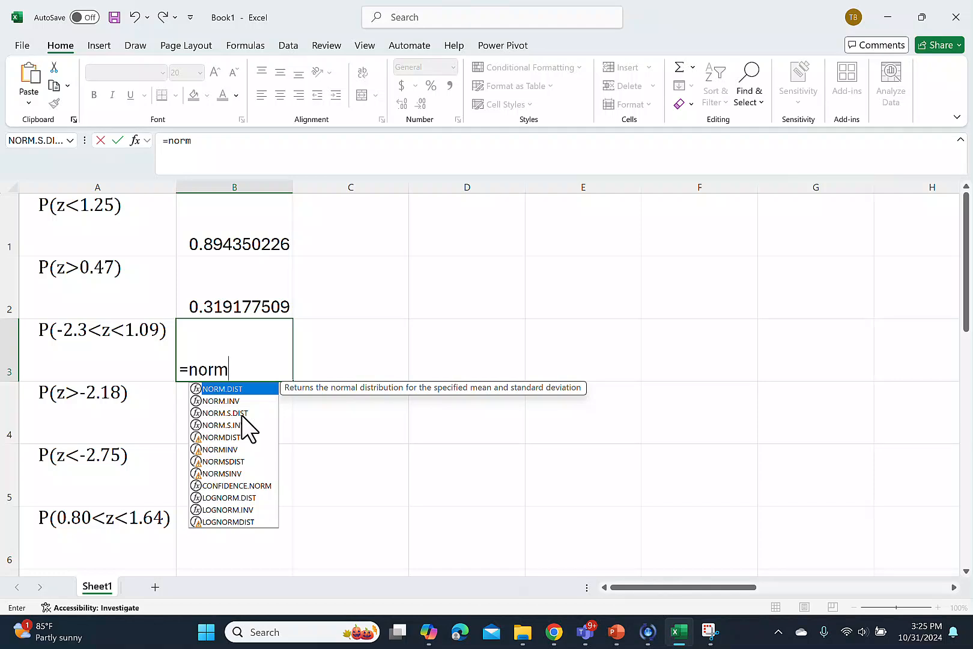
double_click(242, 413)
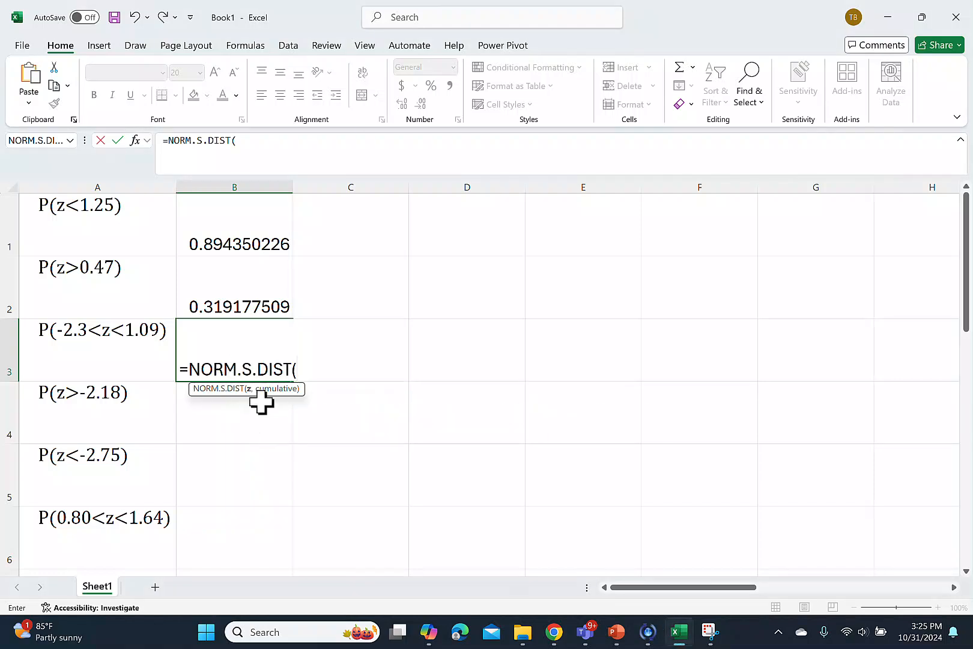
type("1.09,true")
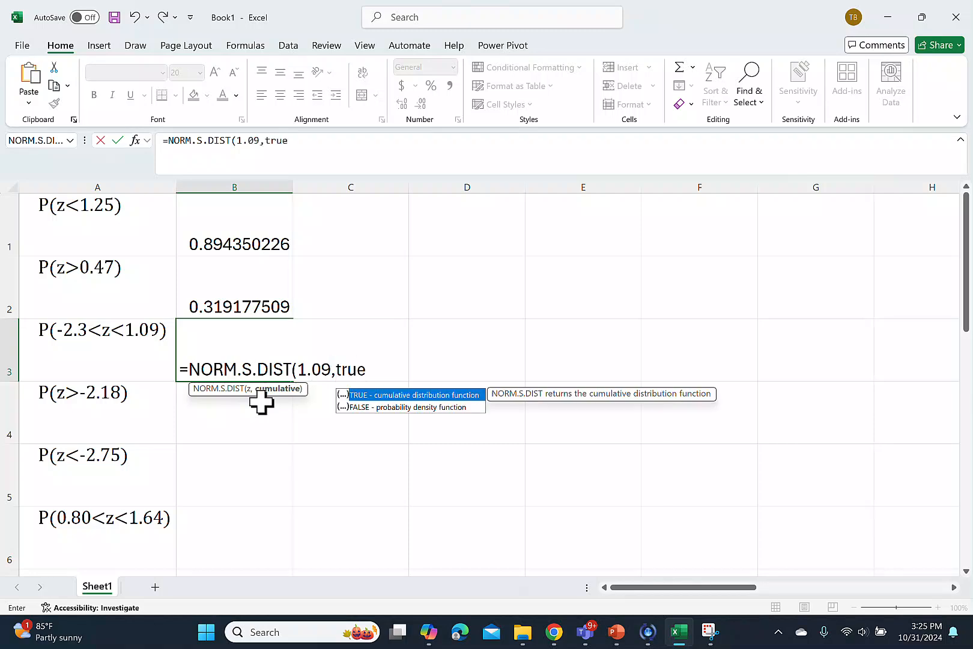
type(")-")
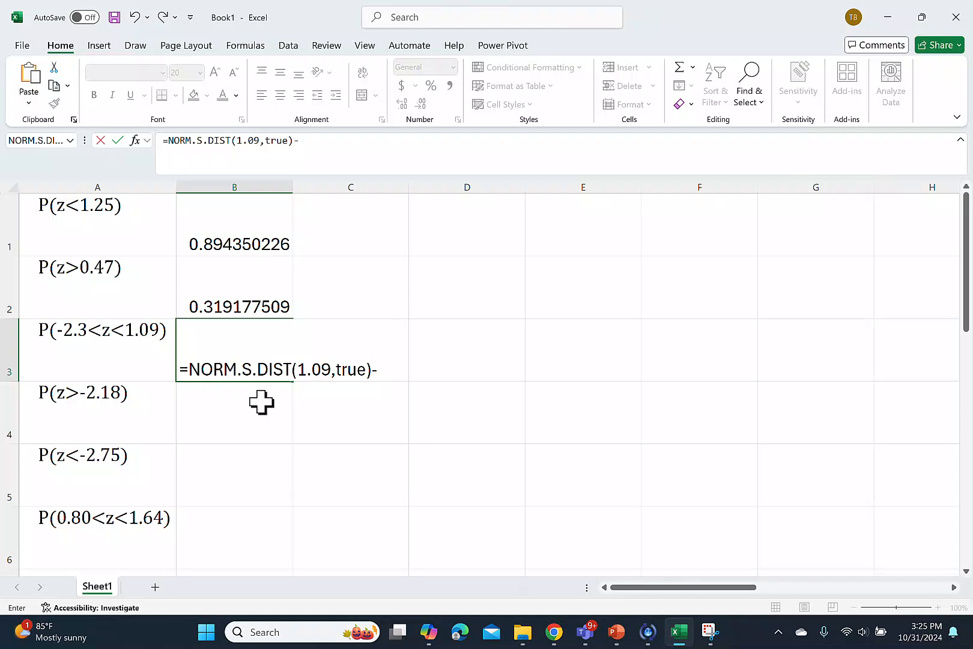
type("norm")
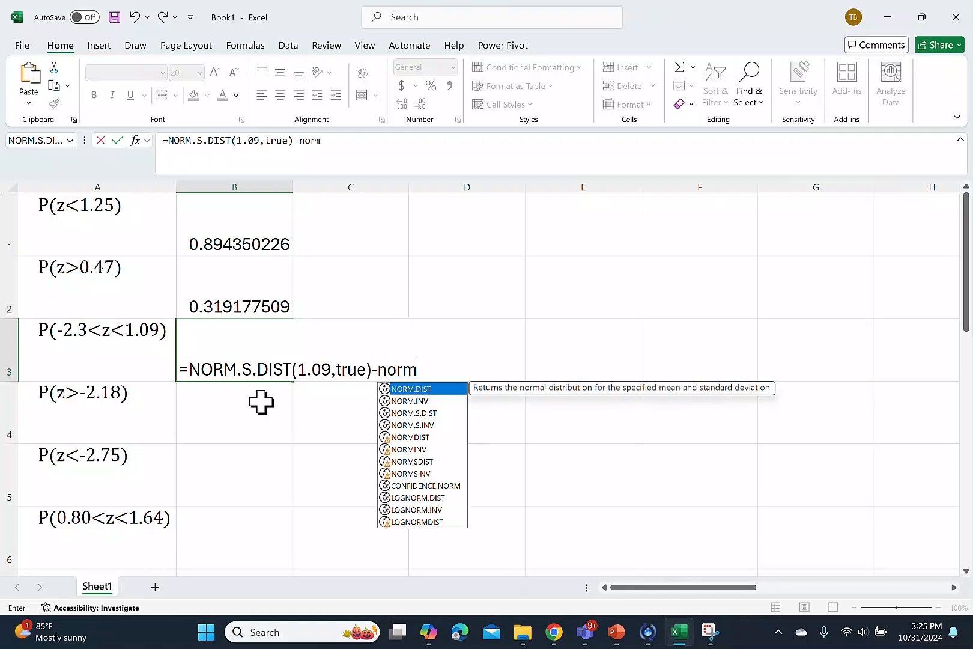
double_click(423, 413)
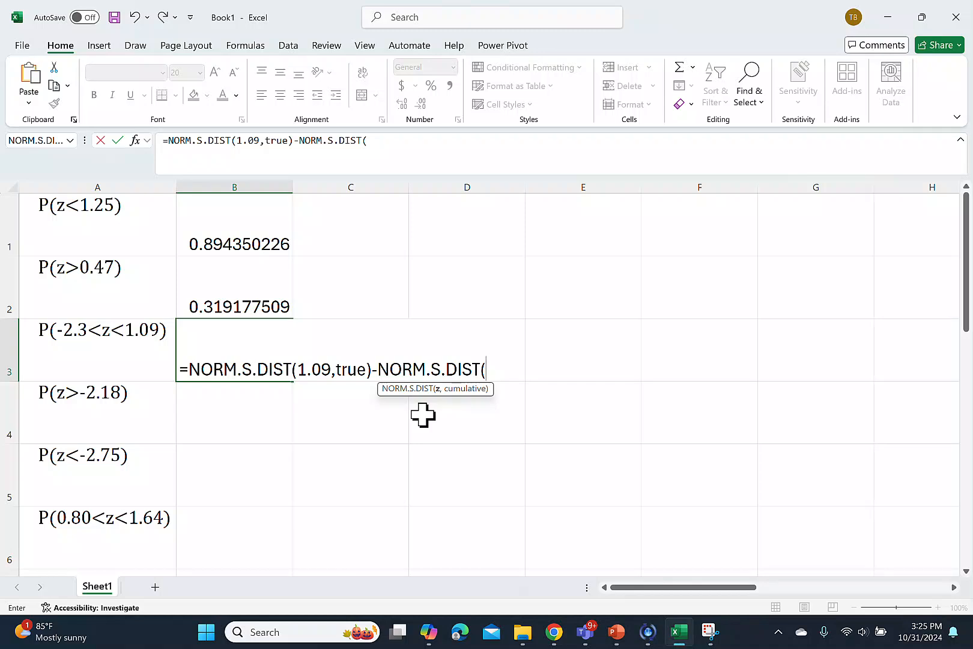
type("-2.3,true")
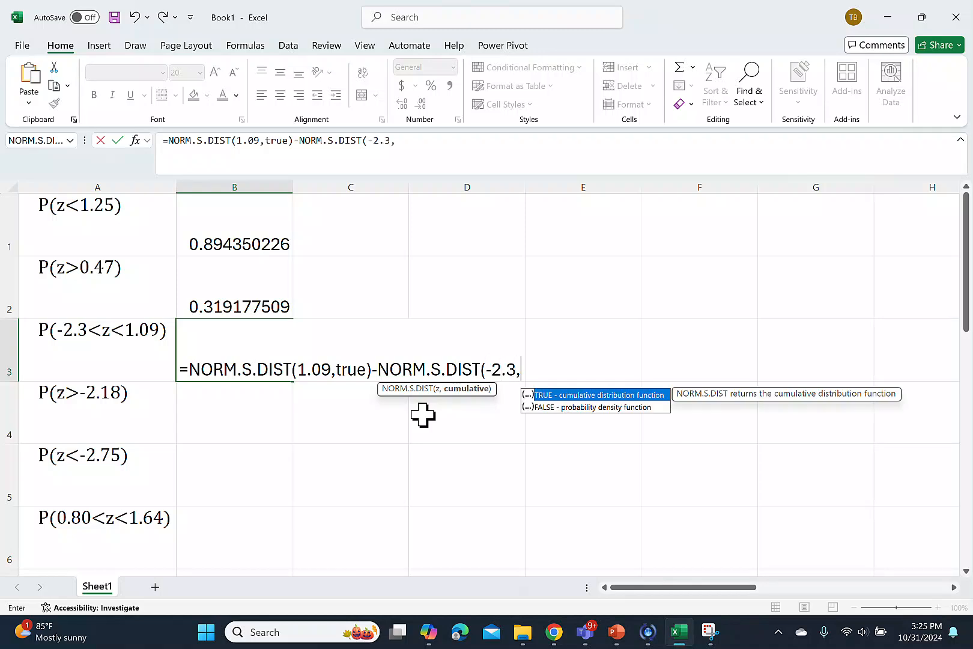
type(")")
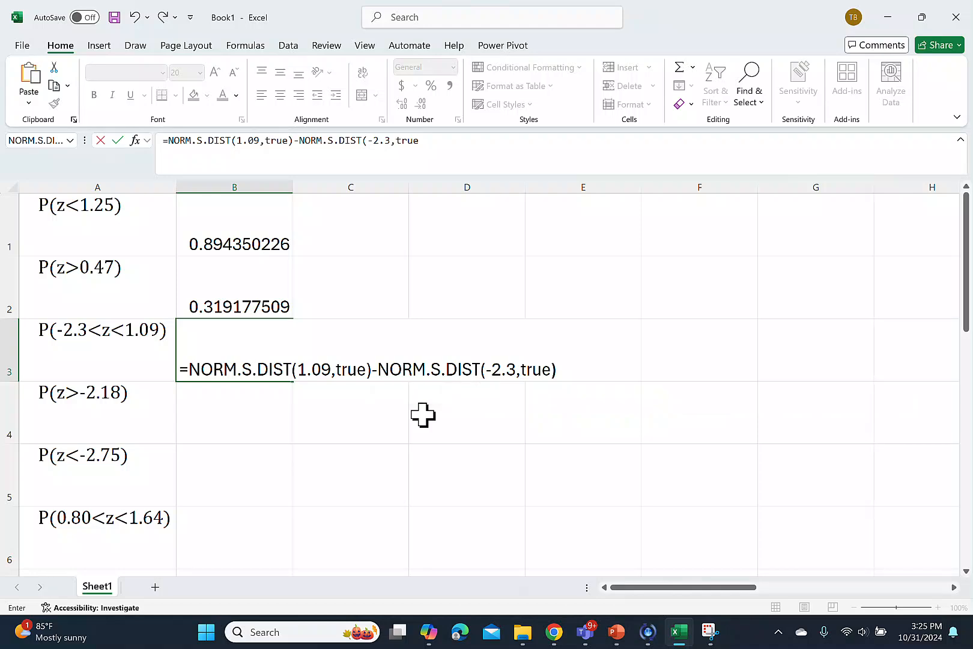
key("Return")
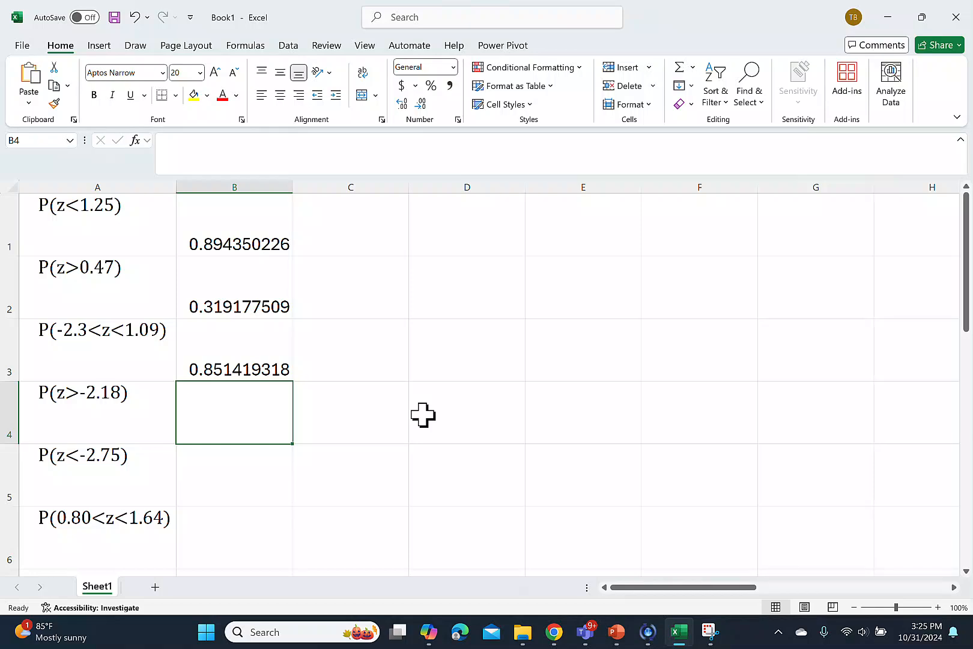
Calculate P(z>-2.18) in cell B4 with the formula =1-NORM.S.DIST(-2.18,true).
type("=1-")
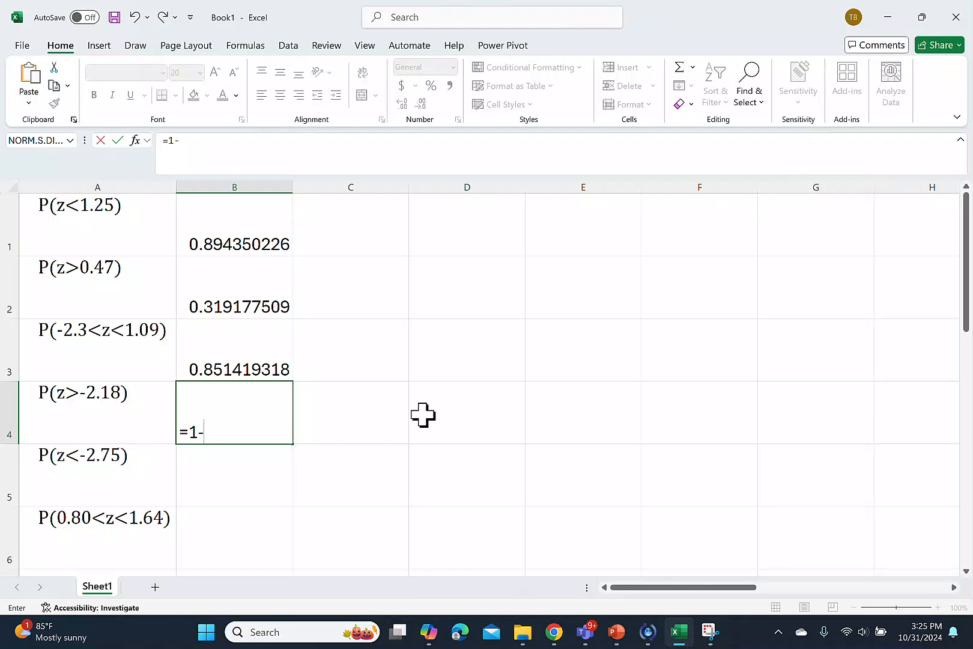
type("norm")
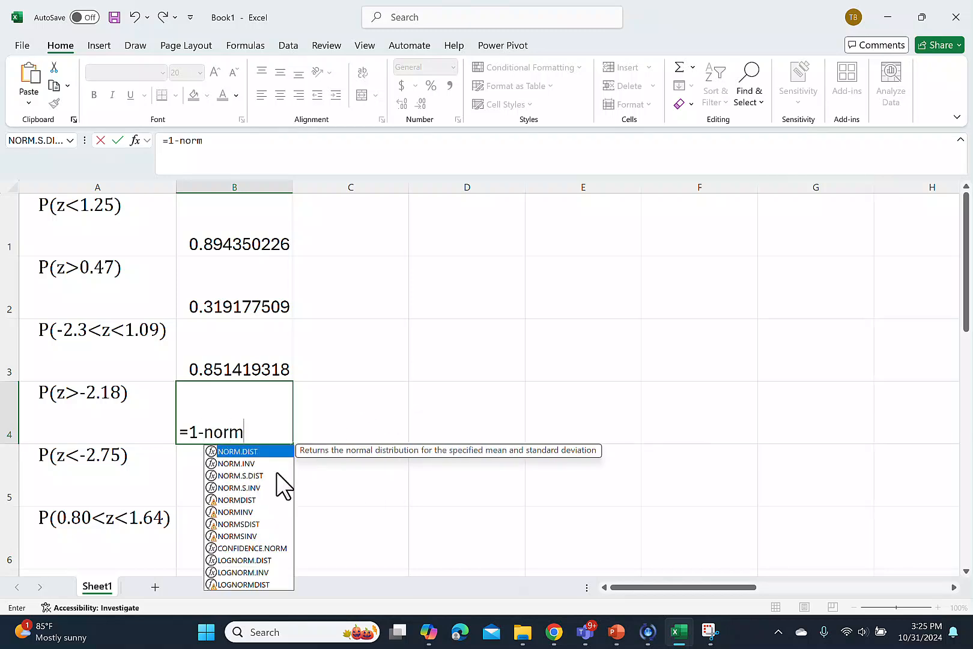
double_click(274, 473)
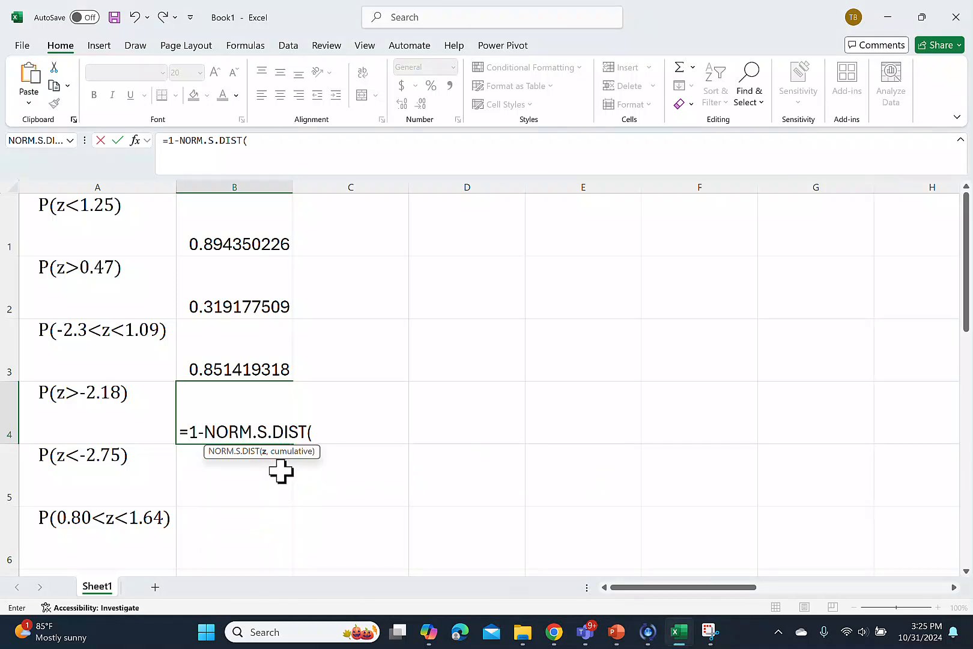
type("-2.18,true)")
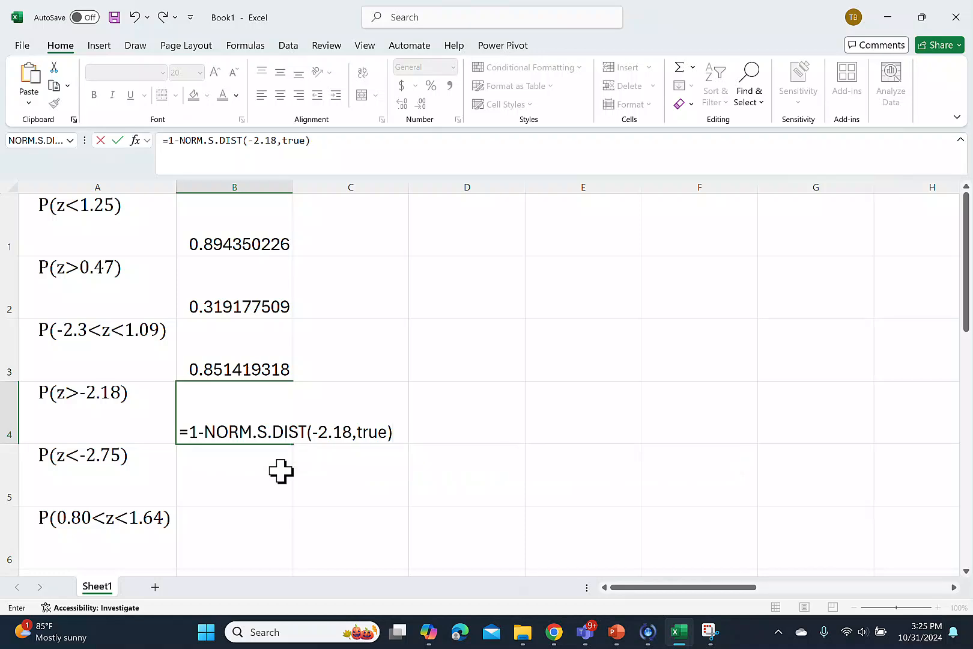
key("Return")
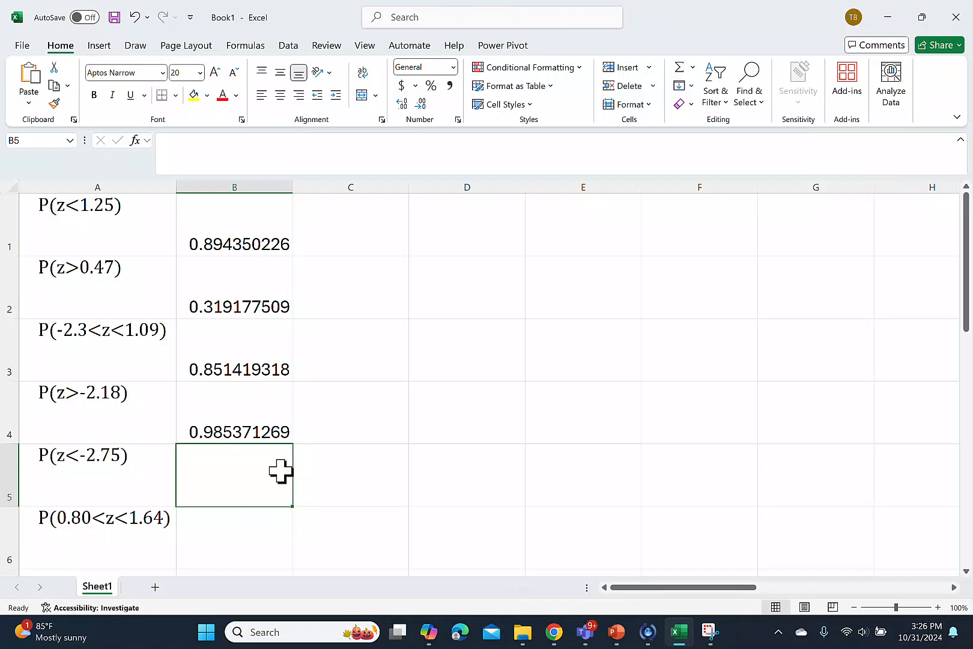
Calculate P(z<-2.75) in cell B5 with the formula =NORM.S.DIST(-2.75,true).
type("=no")
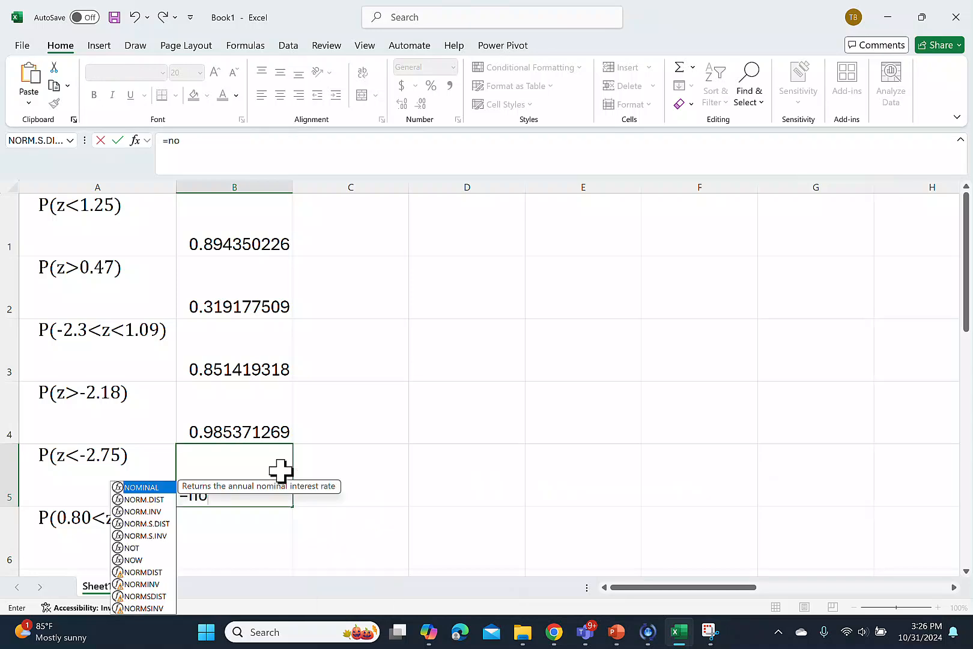
type("rm")
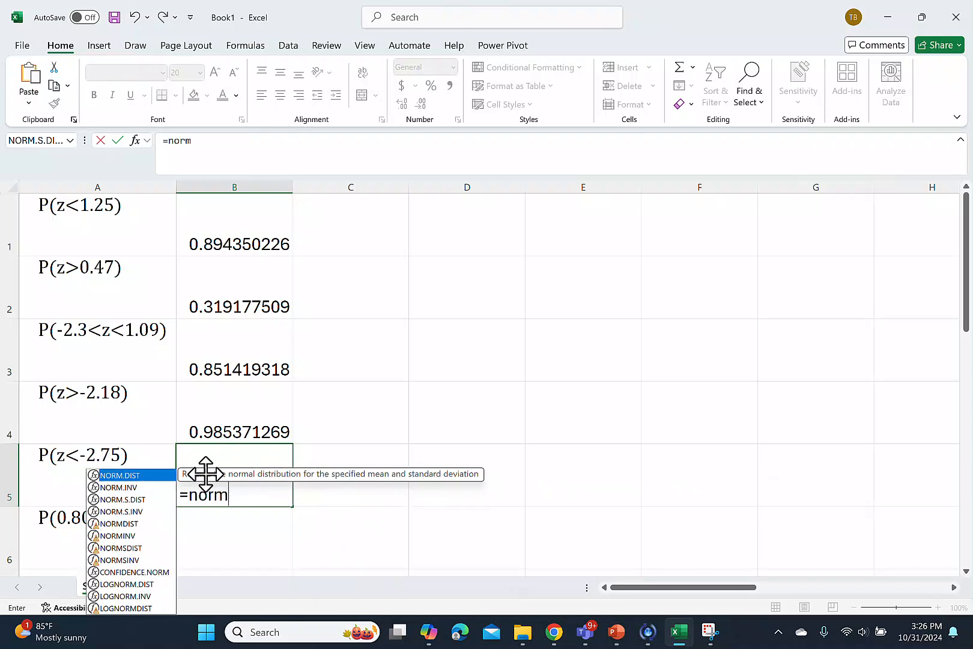
left_click(131, 503)
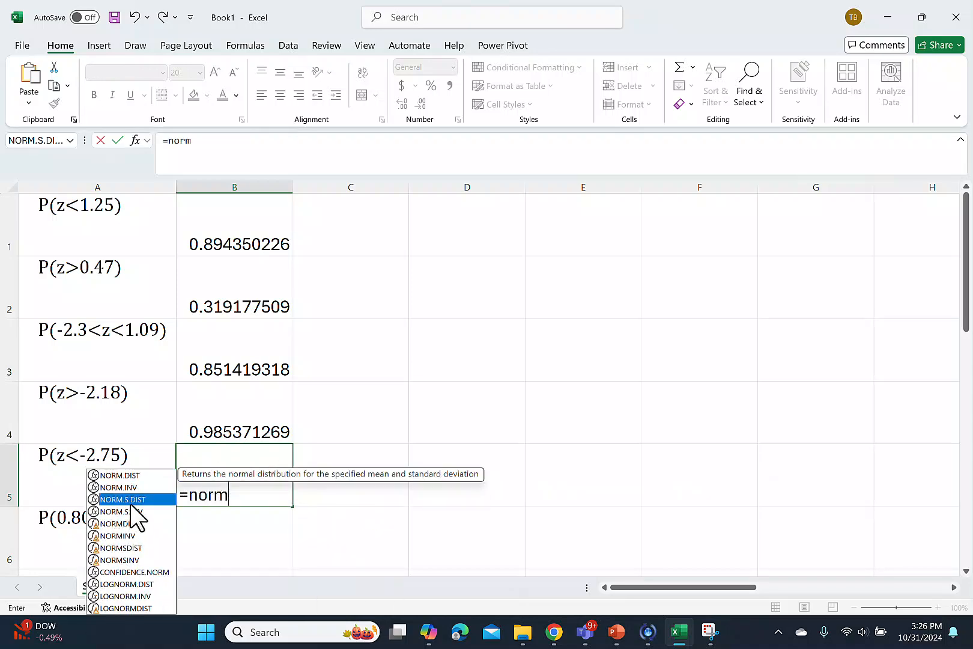
double_click(131, 501)
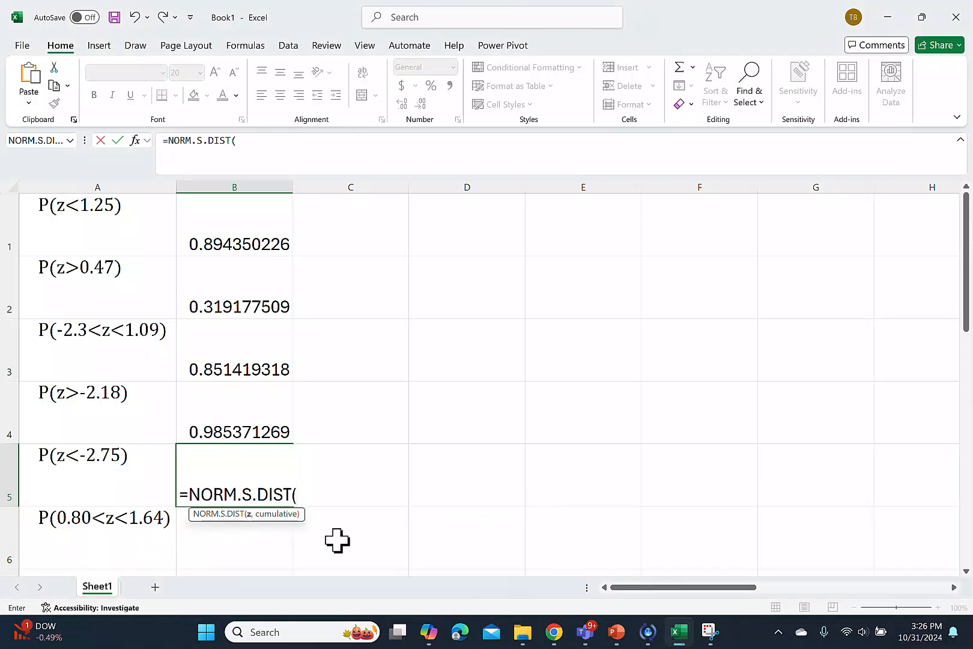
type("-2.")
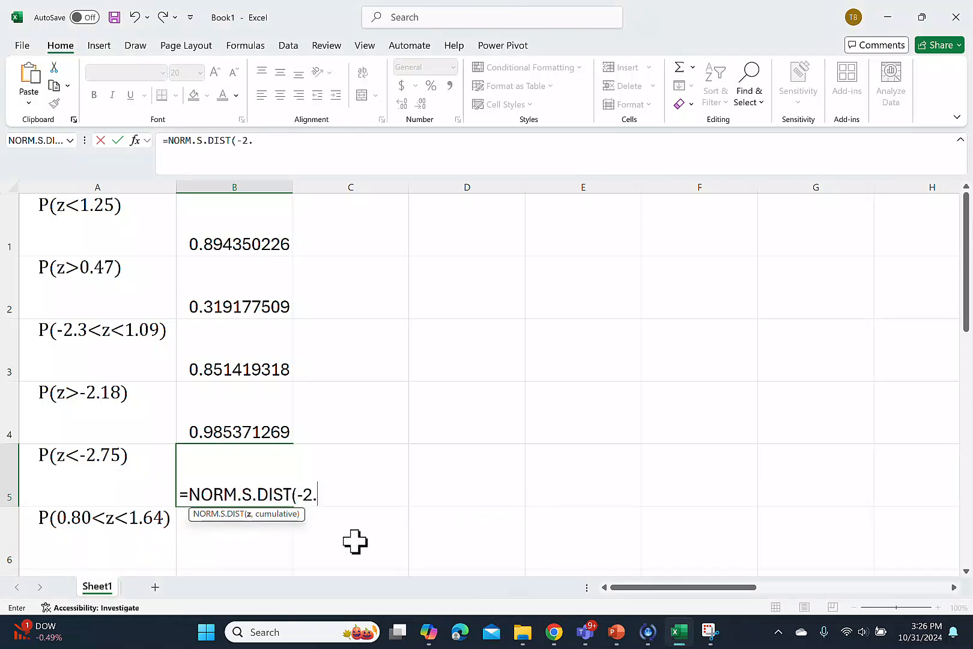
type("75,true")
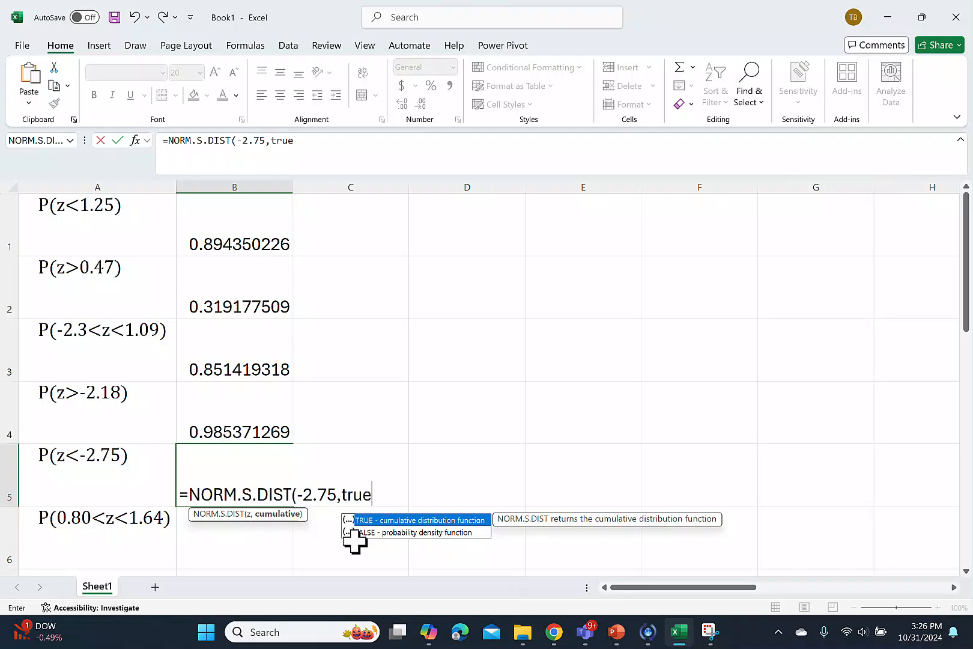
type(")")
key("Return")
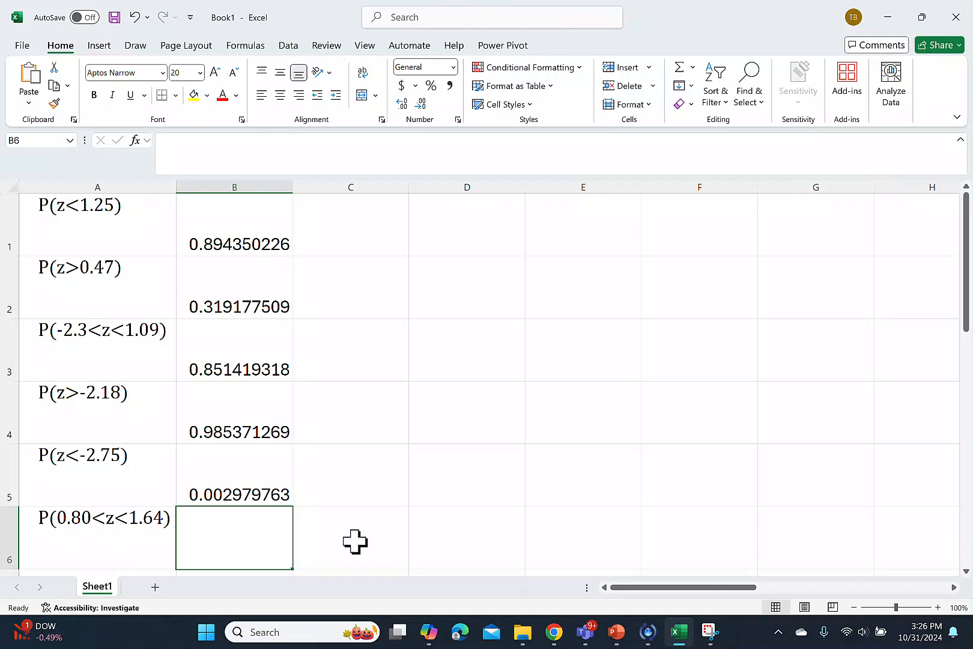
Calculate P(0.80<z<1.64) in cell B6 with the formula =NORM.S.DIST(1.64,true)-NORM.S.DIST(0.80,true).
type("=")
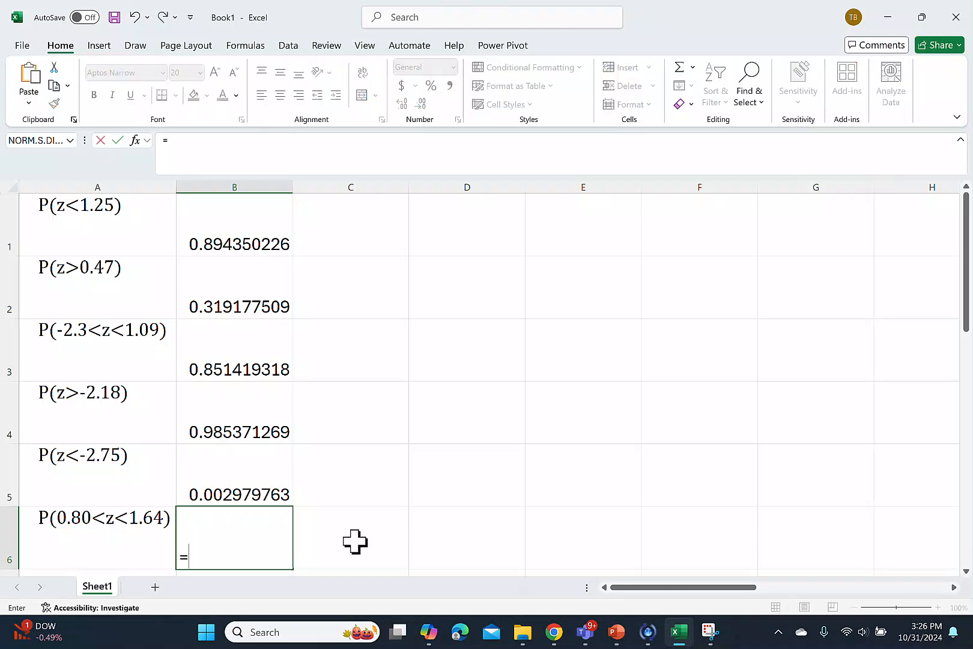
type("n")
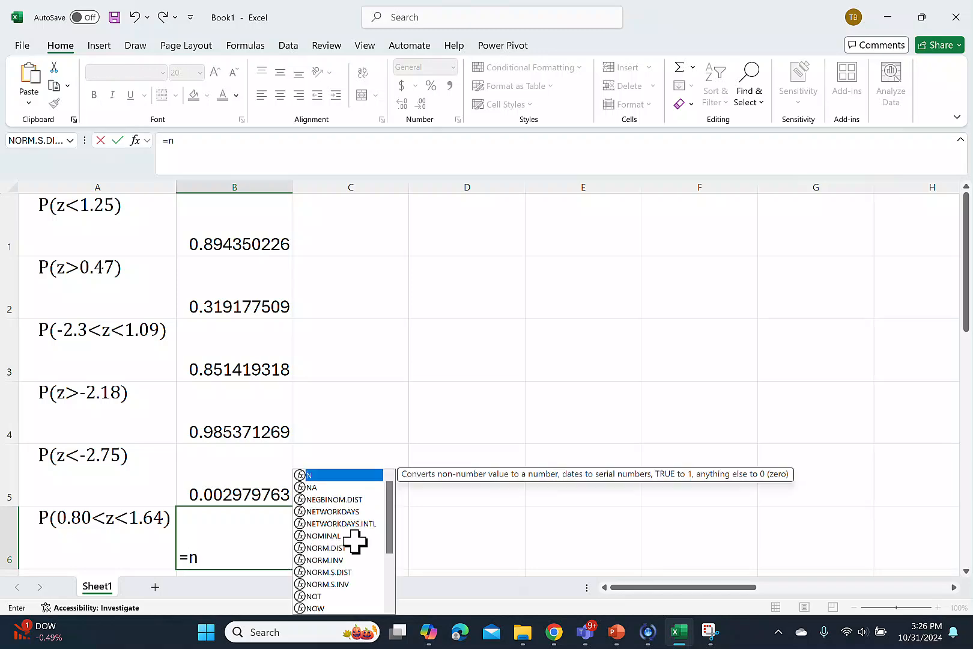
type("orm.s.")
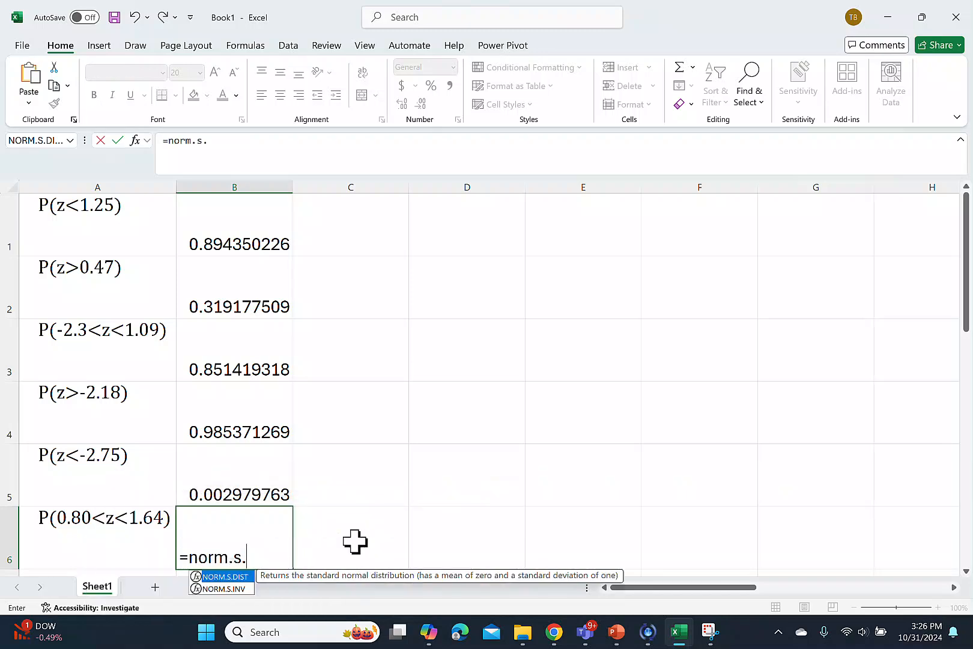
double_click(239, 574)
type("1")
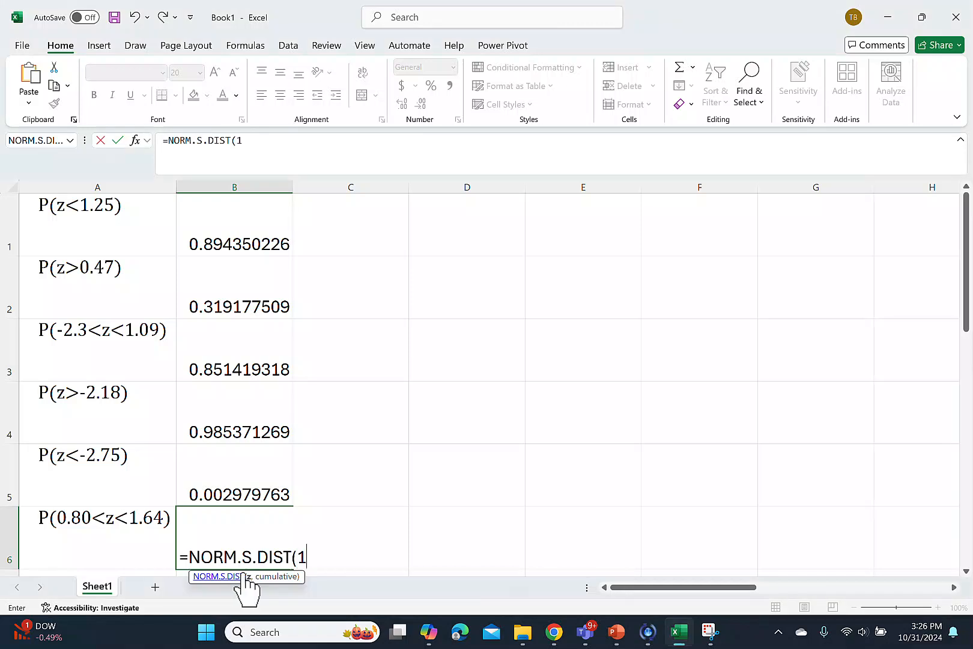
type(".64,tu")
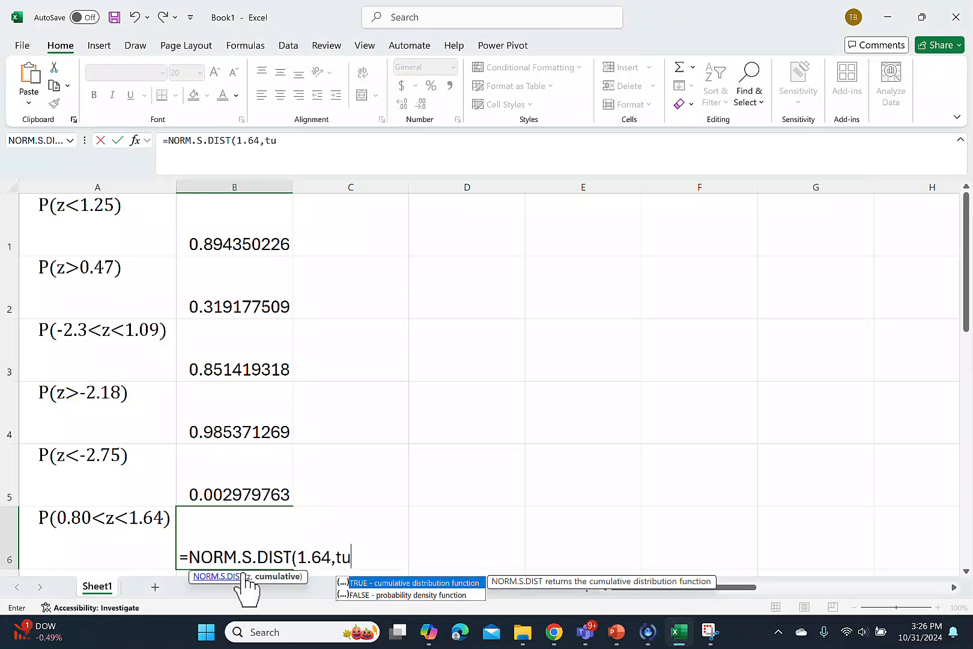
key("BackSpace")
type("rue)-")
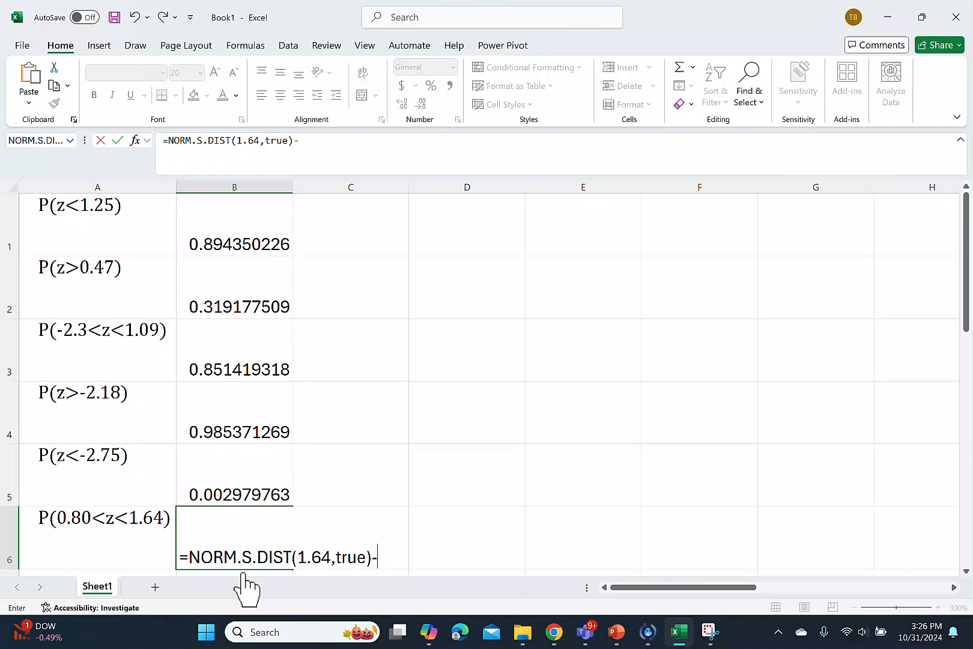
type("norm.s")
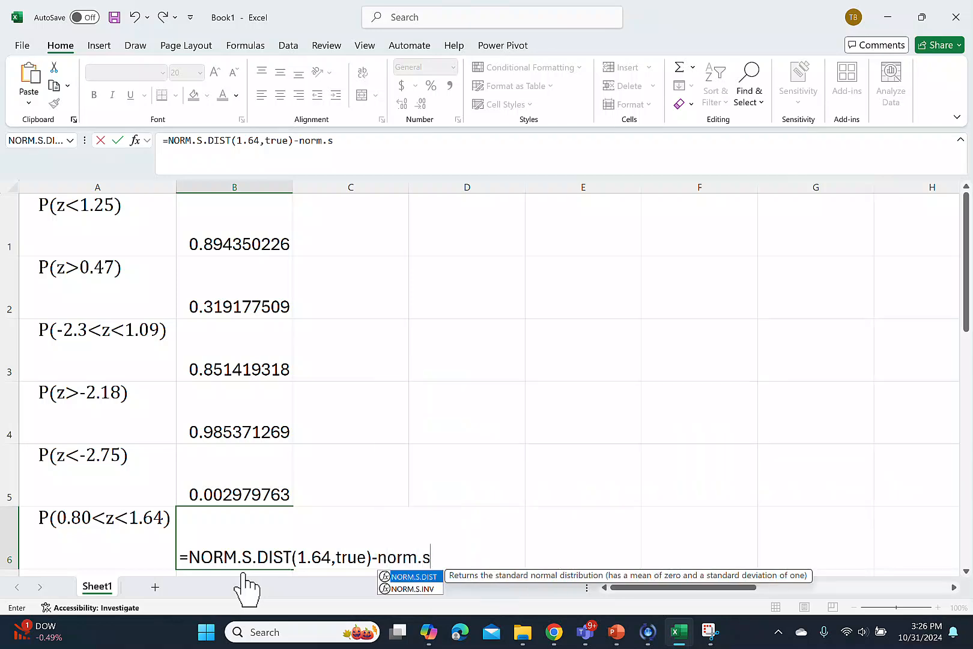
type(".dist")
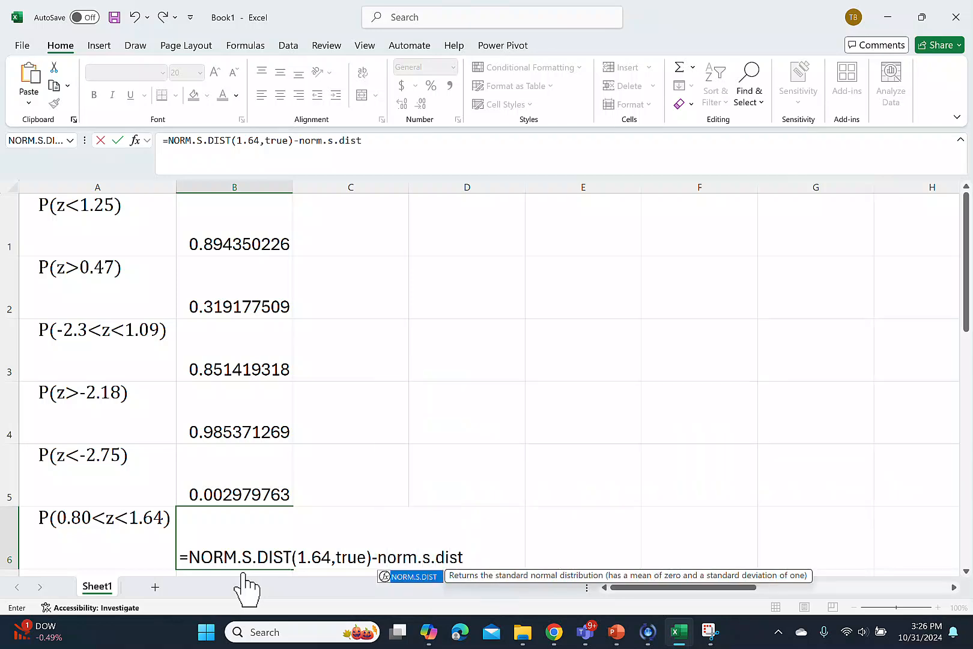
type("(0")
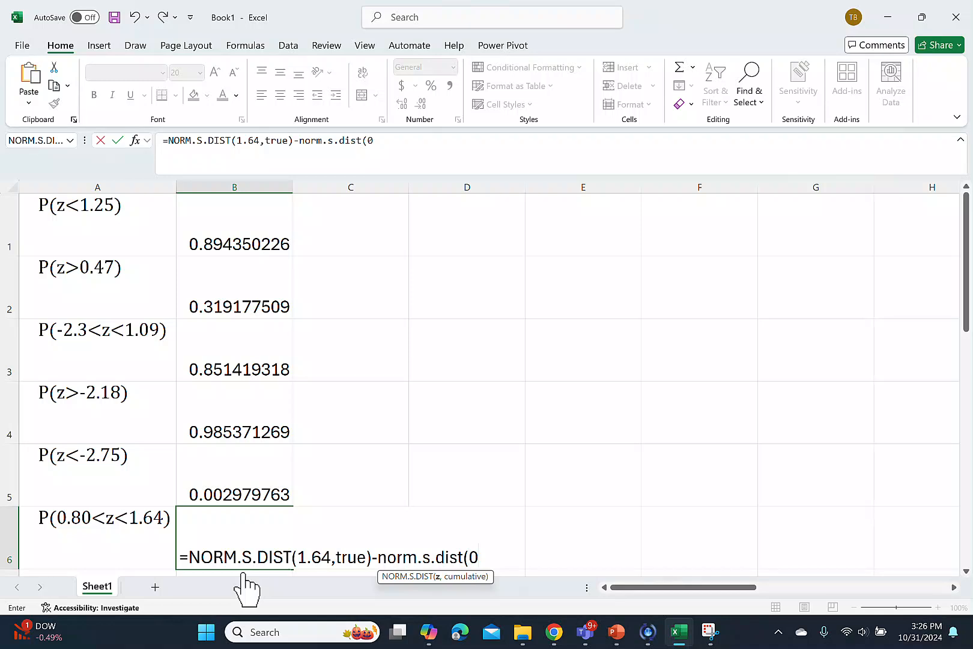
type(".80,t")
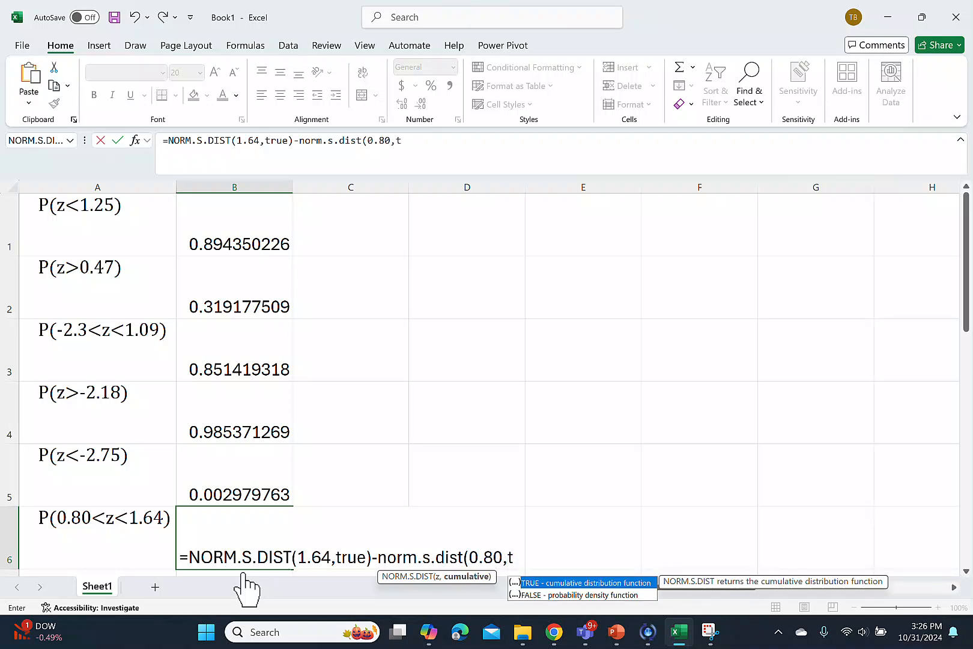
type("rue)")
key("Return")
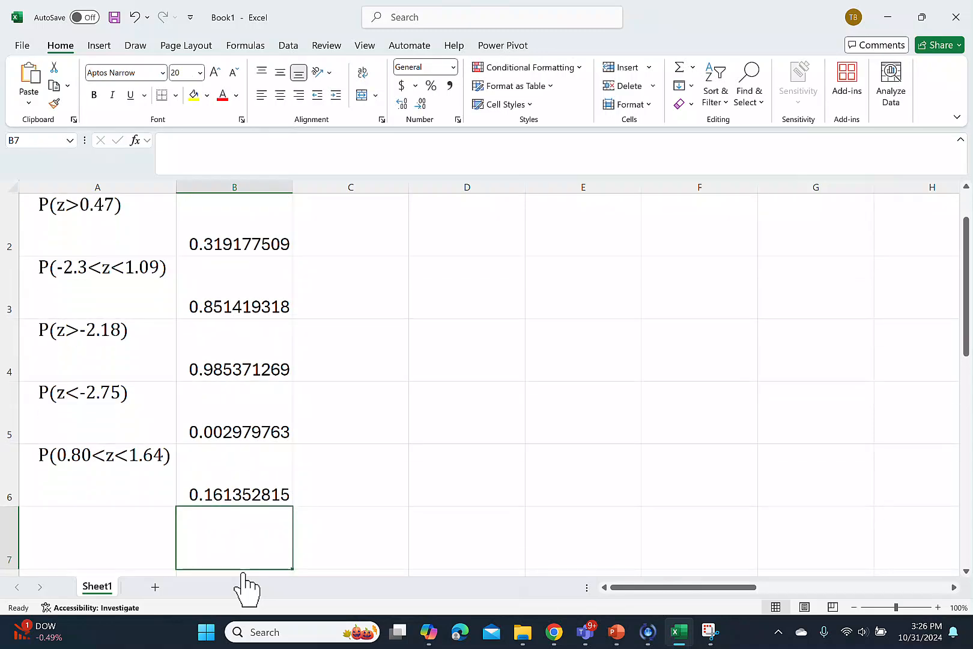